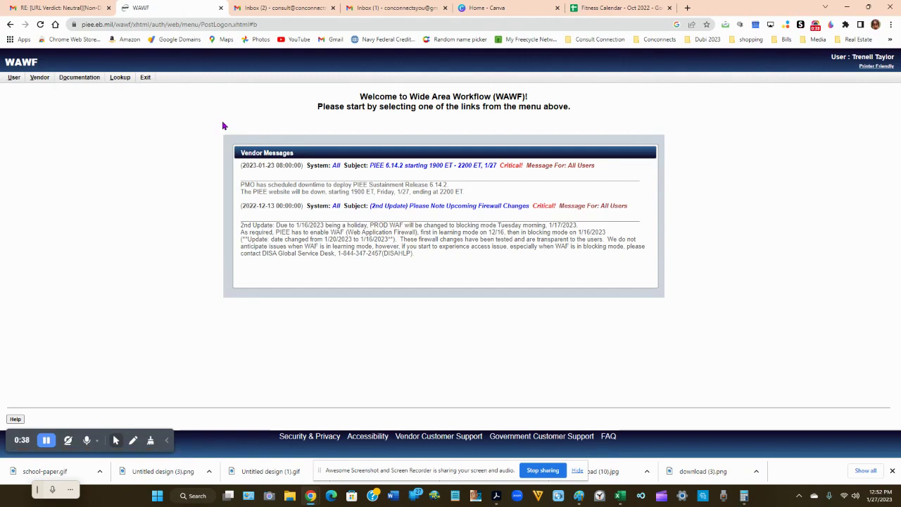
Open the Vendor History Folder, clear the prefilled Reference Procurement Id, and search active documents
{"action": "mouse_move", "coordinate": [39, 77]}
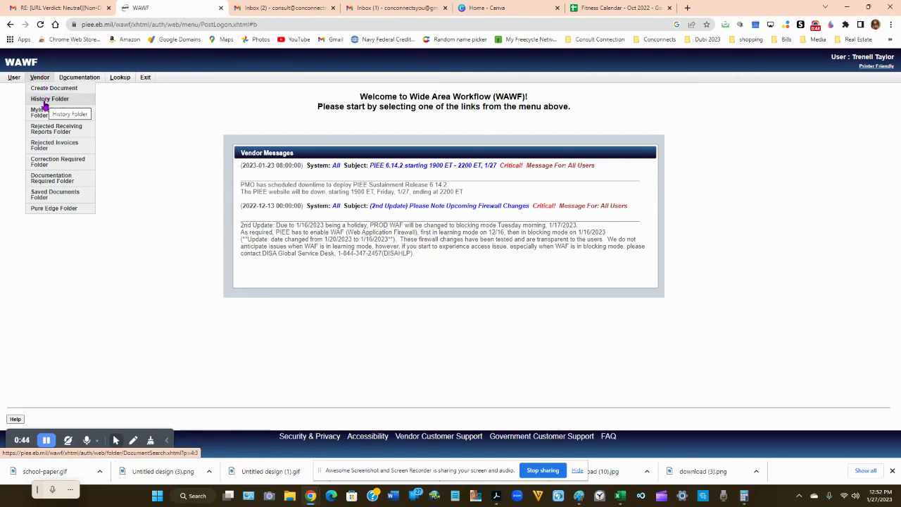
{"action": "left_click", "coordinate": [42, 103]}
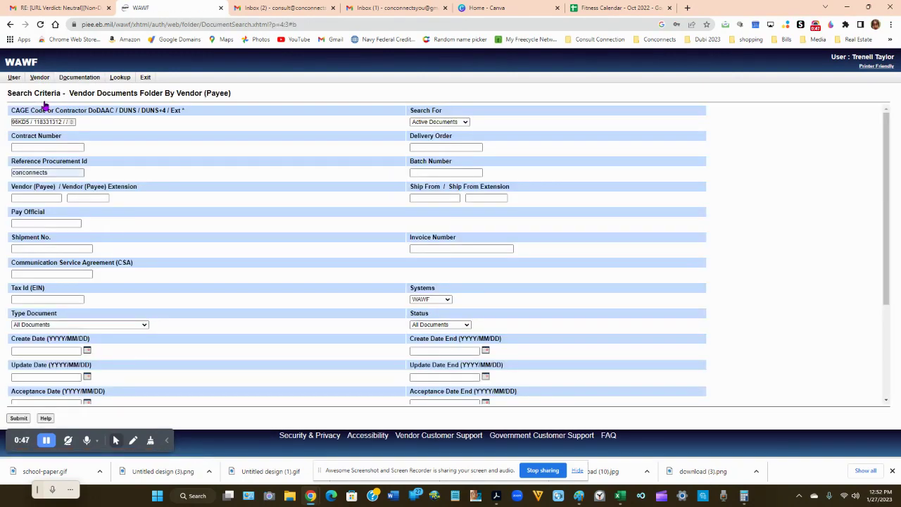
{"action": "double_click", "coordinate": [60, 172]}
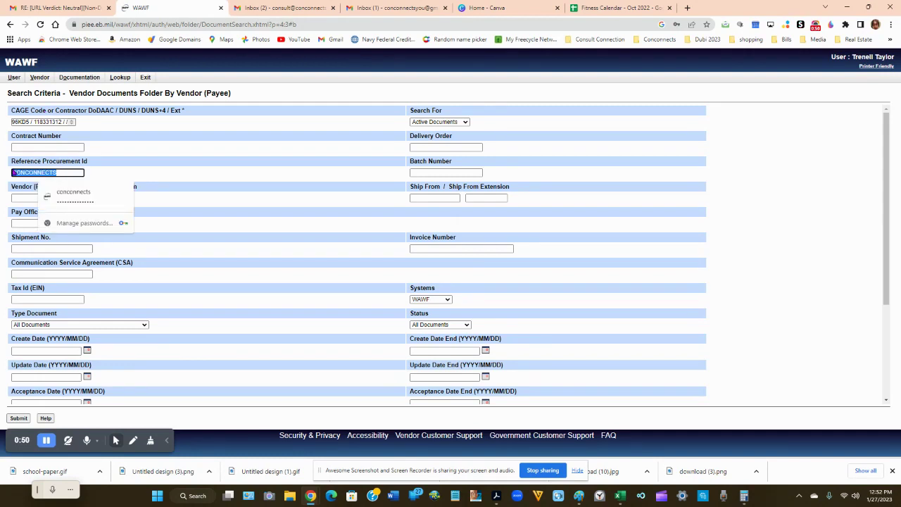
{"action": "left_click", "coordinate": [62, 175]}
{"action": "key", "text": "BackSpace"}
{"action": "key", "text": "BackSpace"}
{"action": "key", "text": "BackSpace"}
{"action": "key", "text": "BackSpace"}
{"action": "key", "text": "BackSpace"}
{"action": "key", "text": "BackSpace"}
{"action": "key", "text": "BackSpace"}
{"action": "key", "text": "BackSpace"}
{"action": "key", "text": "BackSpace"}
{"action": "key", "text": "BackSpace"}
{"action": "left_click", "coordinate": [280, 184]}
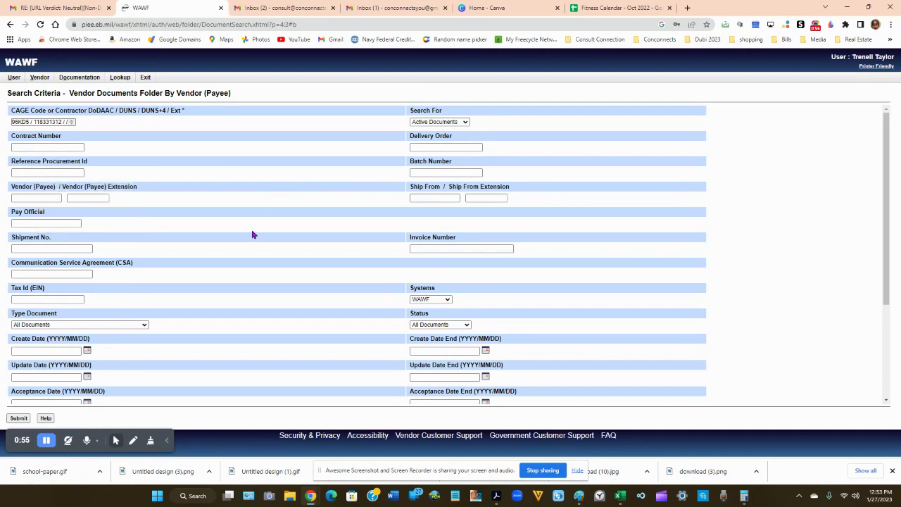
{"action": "left_click", "coordinate": [19, 419]}
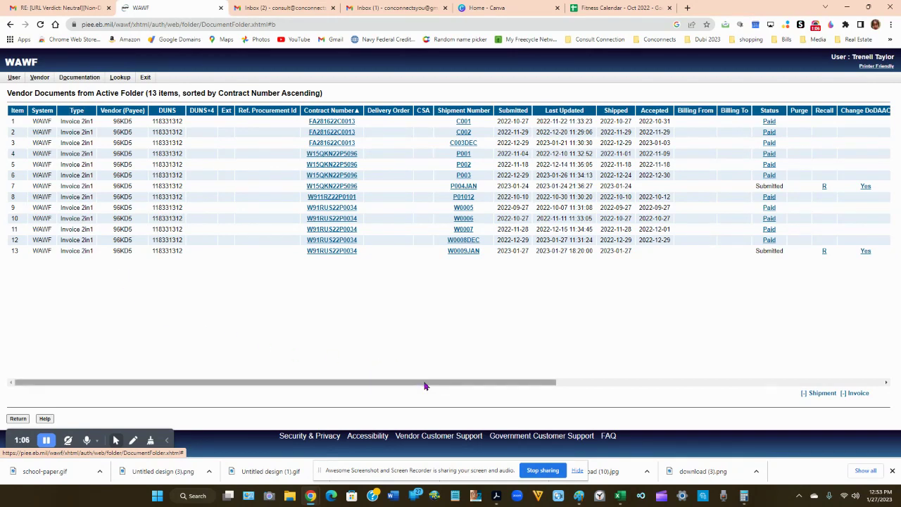
Scroll the 13-document Active Folder results right to reveal the Recall column
{"action": "left_click_drag", "start_coordinate": [425, 386], "coordinate": [625, 387]}
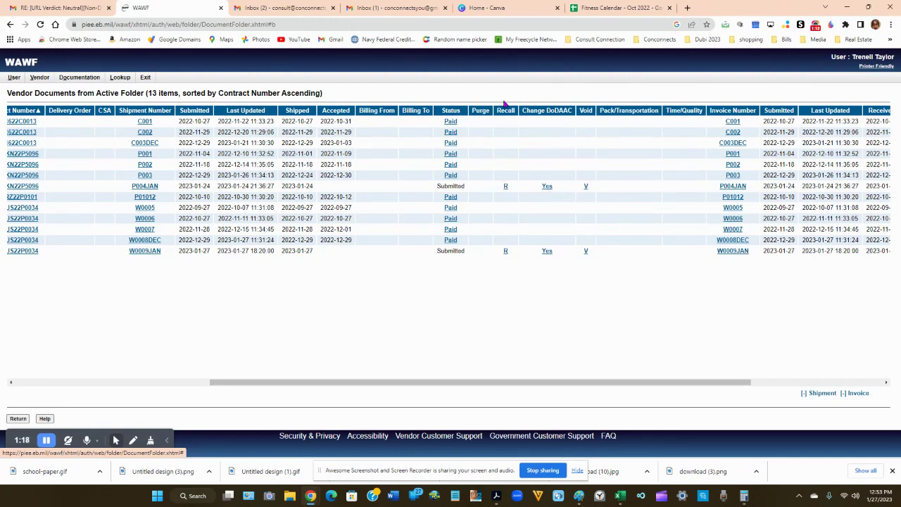
{"action": "scroll", "coordinate": [493, 110], "scroll_direction": "right", "scroll_amount": 1}
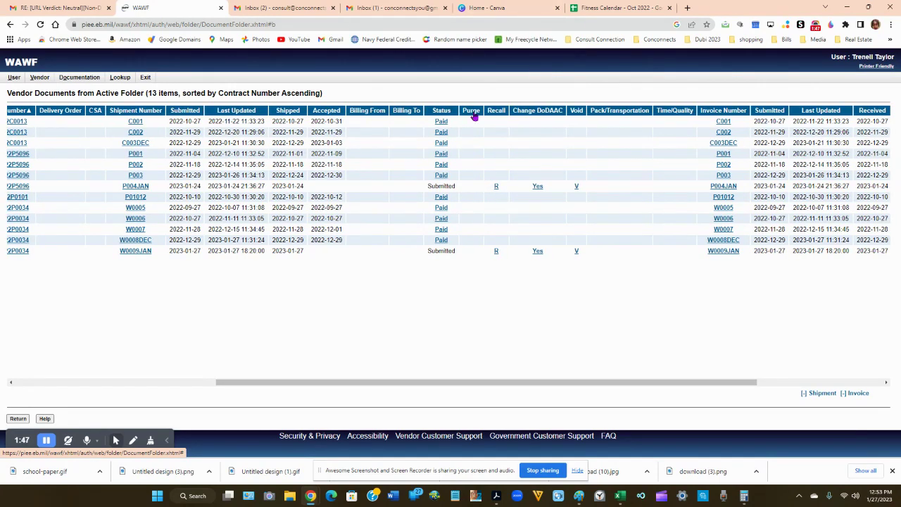
Recall invoice P004JAN and review its Line Item, Header and Attachments tabs
{"action": "left_click", "coordinate": [497, 188]}
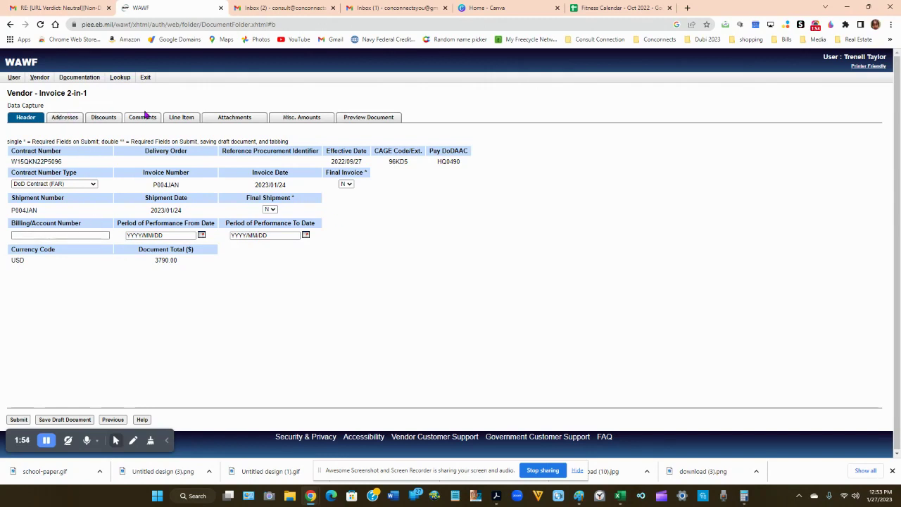
{"action": "left_click", "coordinate": [184, 119]}
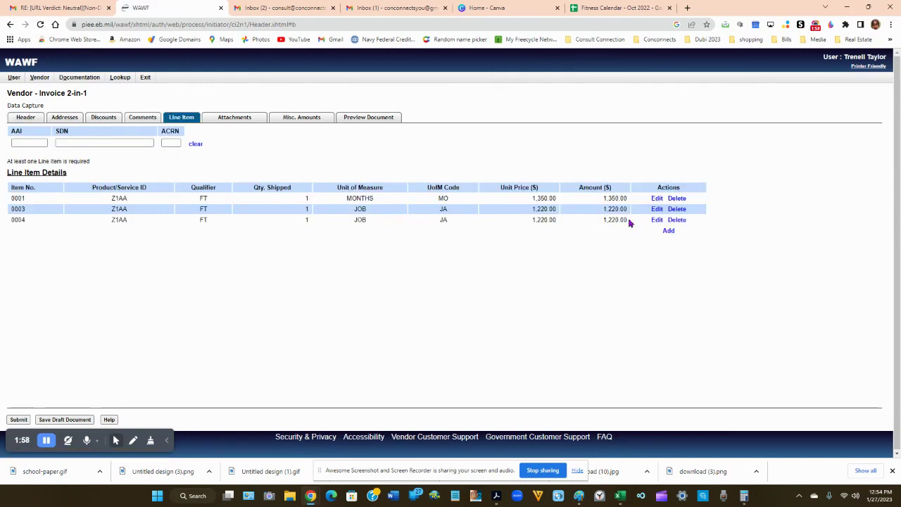
{"action": "left_click", "coordinate": [36, 121]}
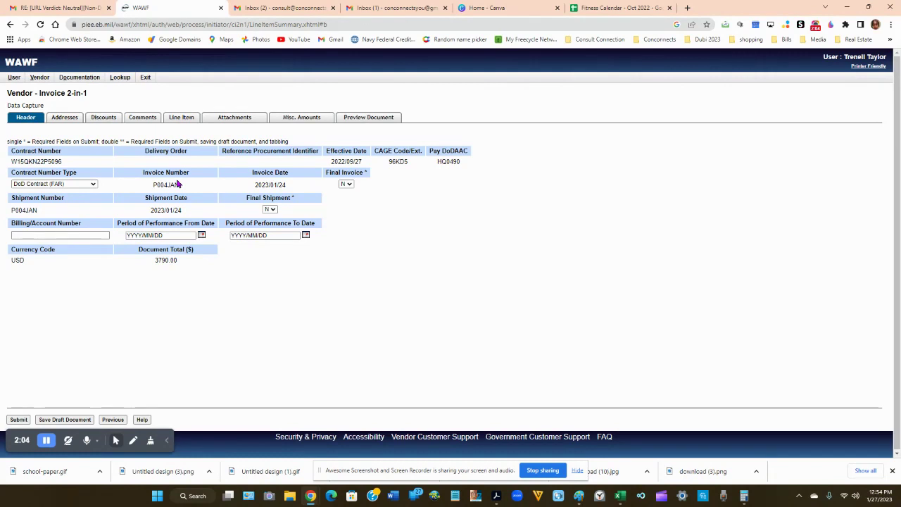
{"action": "left_click", "coordinate": [235, 118]}
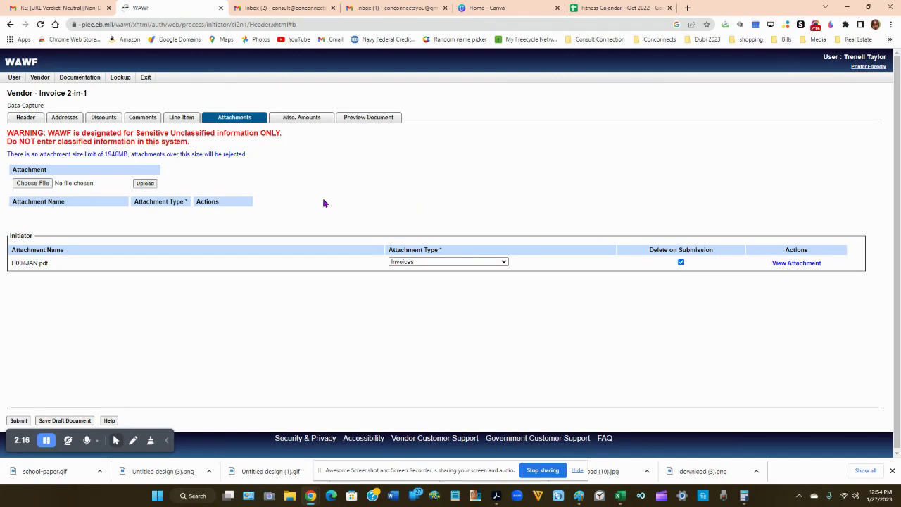
Pick P004JAN.pdf from Won > Elevators Maintenance > Invoices as the new attachment file
{"action": "left_click", "coordinate": [40, 186]}
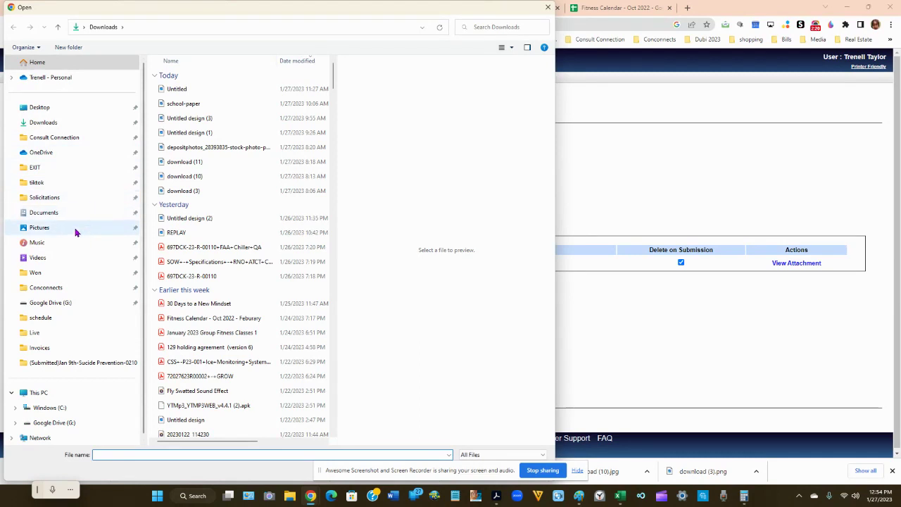
{"action": "left_click", "coordinate": [72, 274]}
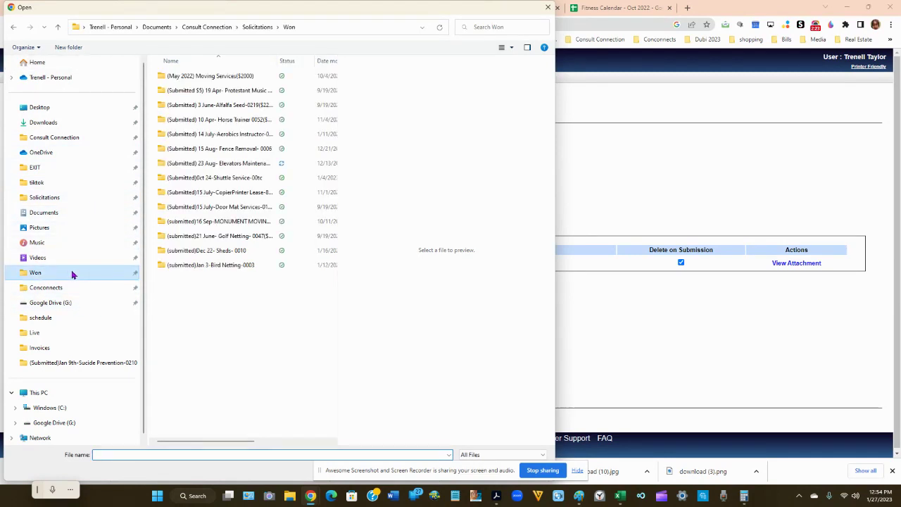
{"action": "double_click", "coordinate": [256, 163]}
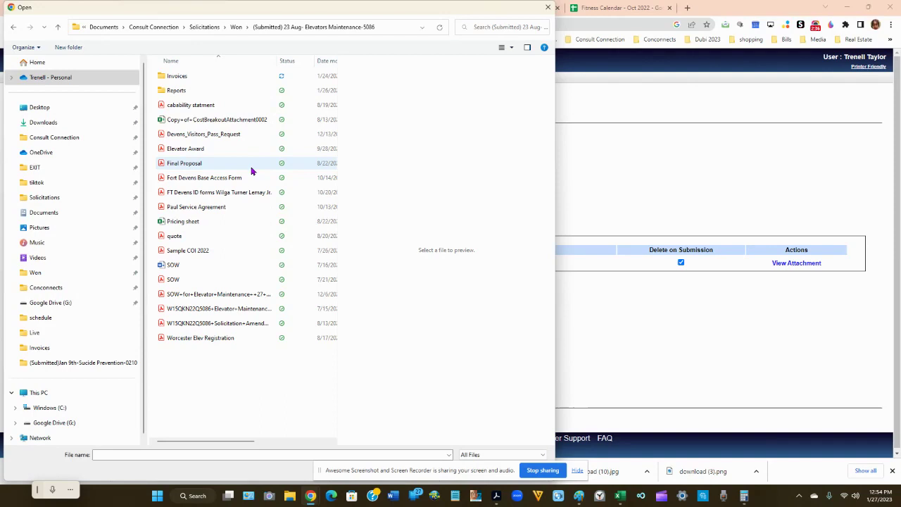
{"action": "double_click", "coordinate": [176, 76]}
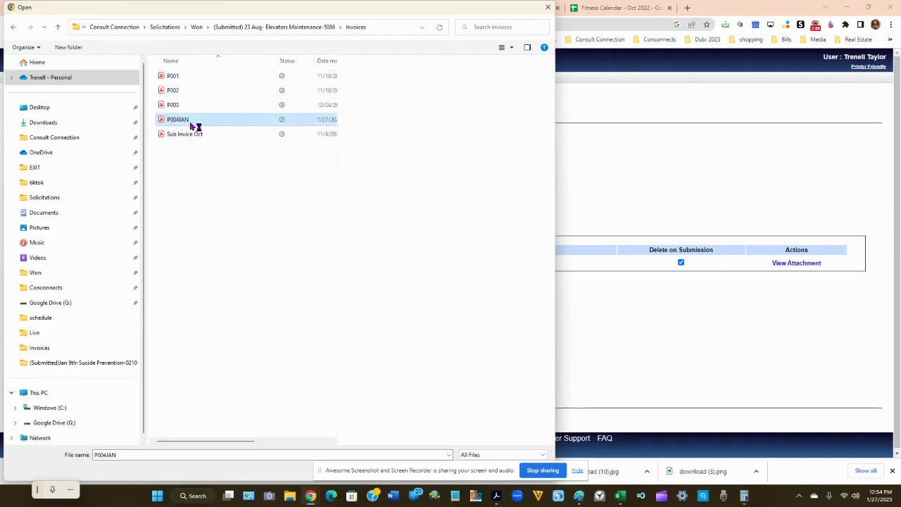
{"action": "left_click", "coordinate": [191, 124]}
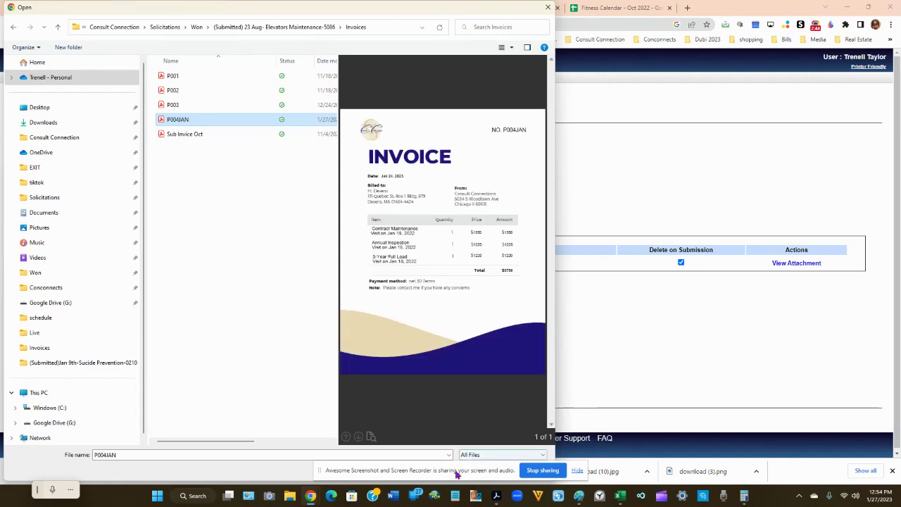
{"action": "left_click_drag", "start_coordinate": [362, 4], "coordinate": [616, 10]}
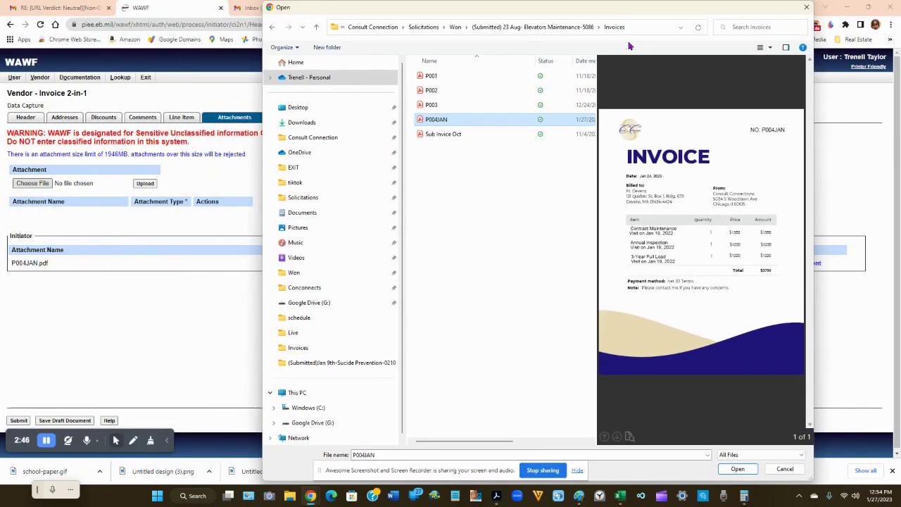
{"action": "left_click", "coordinate": [742, 476]}
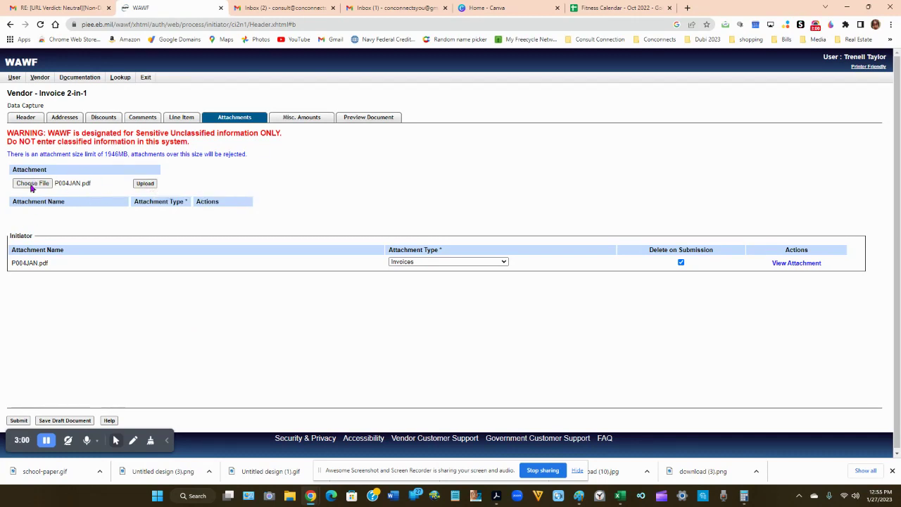
Upload P004JAN.pdf and set its Attachment Type to Invoices
{"action": "left_click", "coordinate": [145, 185]}
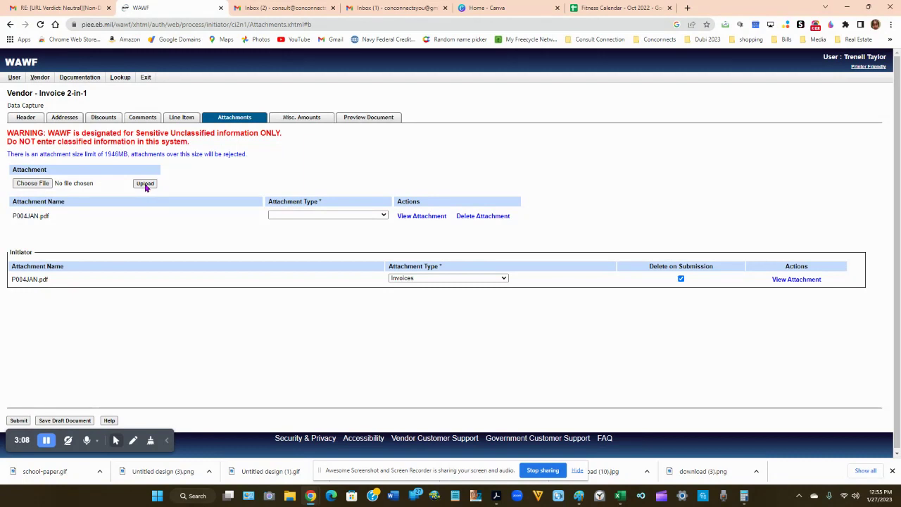
{"action": "left_click", "coordinate": [384, 215]}
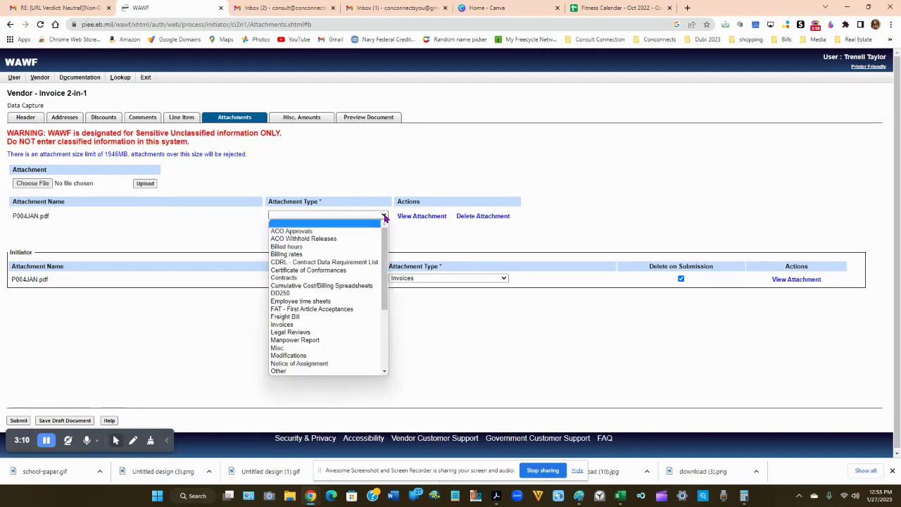
{"action": "left_click", "coordinate": [292, 325]}
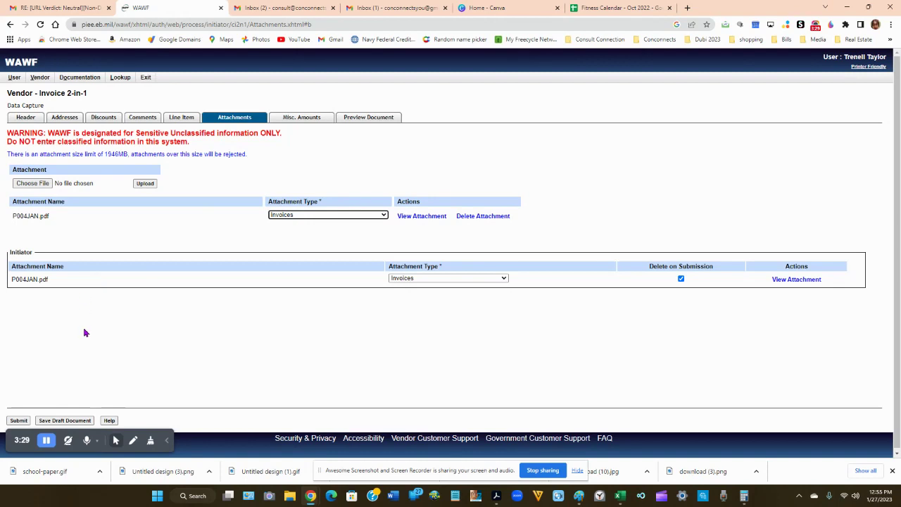
Return to the Header tab and resubmit the recalled P004JAN invoice
{"action": "left_click", "coordinate": [25, 118]}
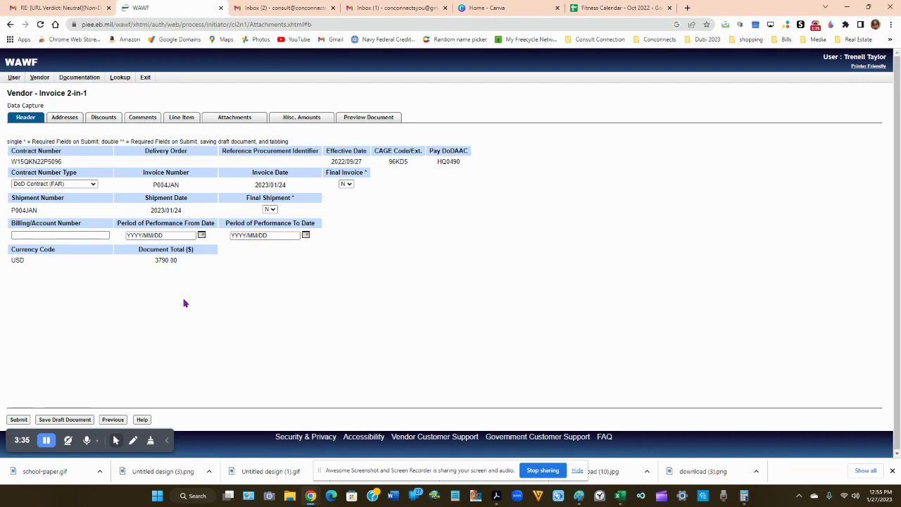
{"action": "left_click", "coordinate": [17, 420]}
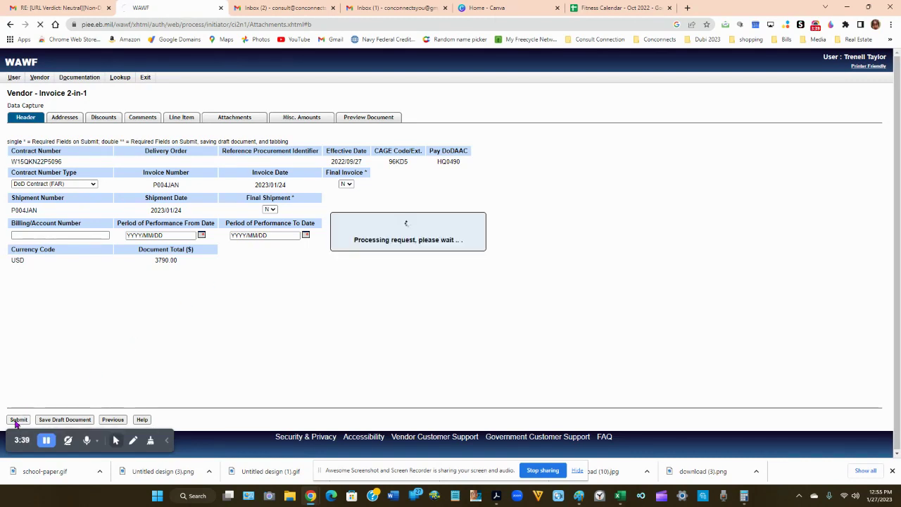